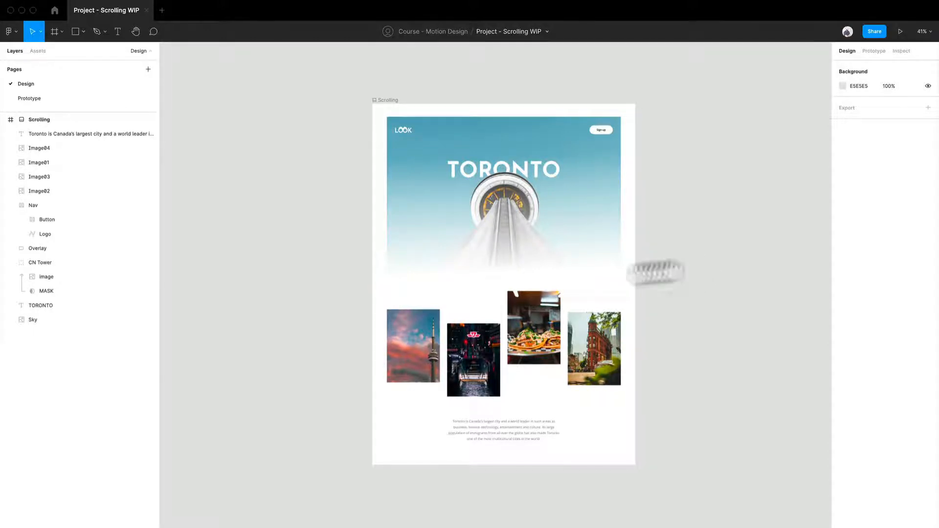
Duplicate the Scrolling frame and place the copy beside the original, aligned with its upper edge.
drag(656, 269, 520, 235)
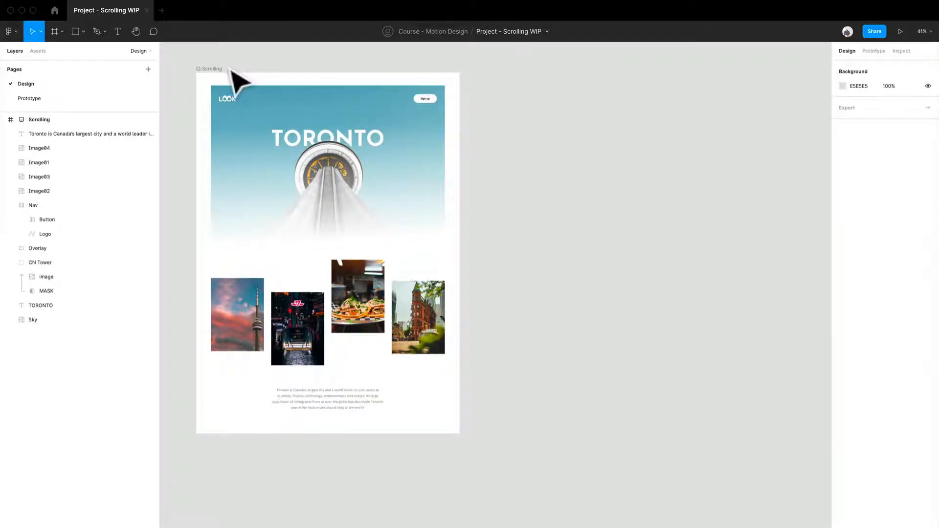
scroll(231, 85, up, 3)
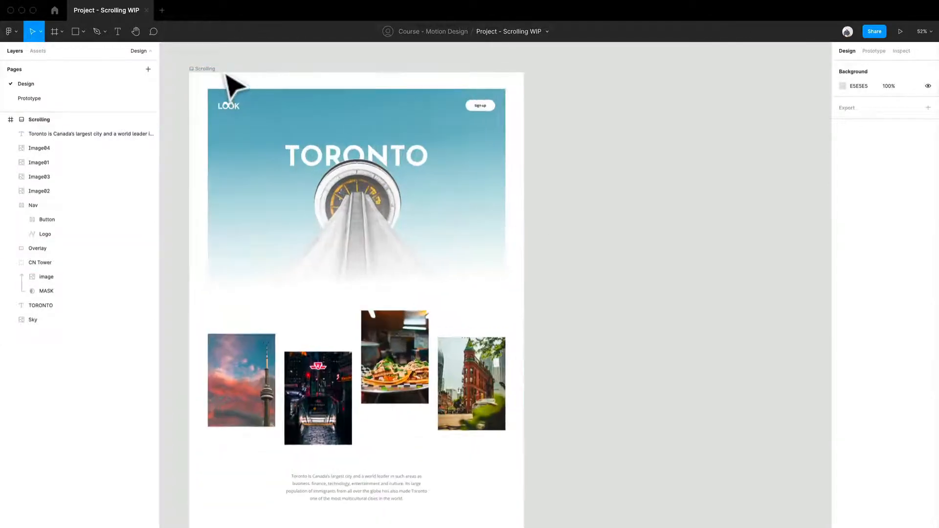
drag(230, 84, 656, 120)
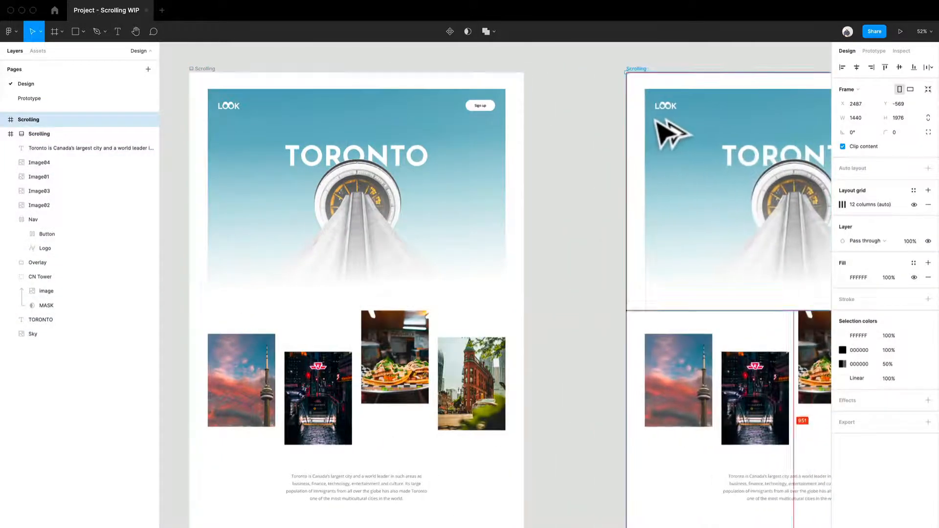
scroll(656, 120, right, 6)
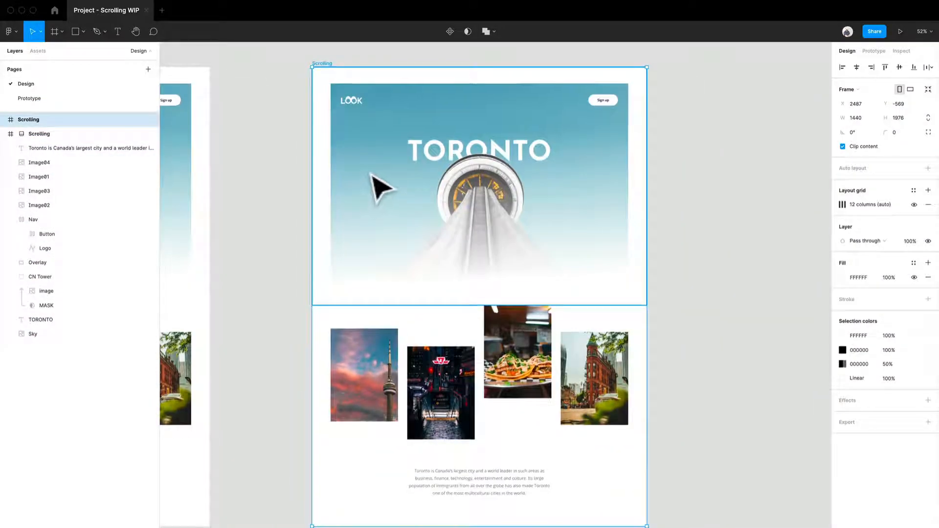
click(719, 155)
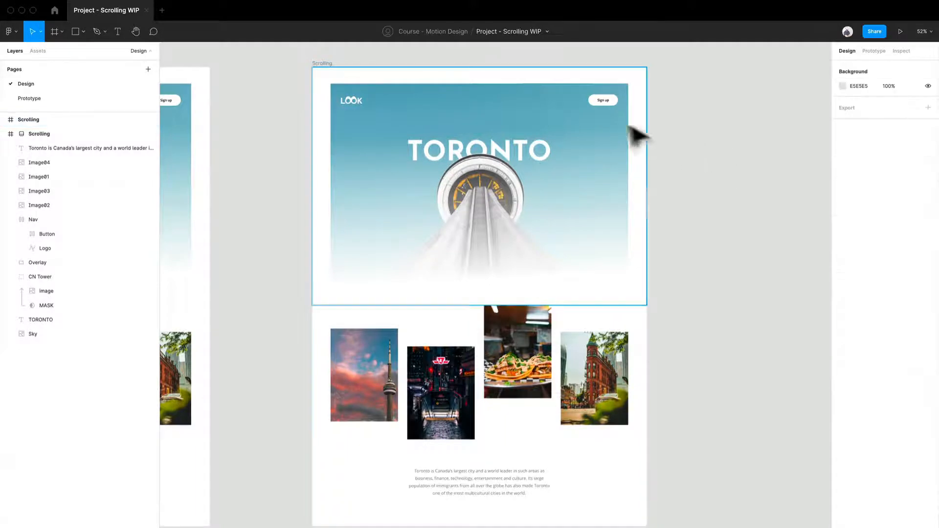
Switch to prototype settings and relabel the Sign up button in the duplicated frame's nav as "Learn more".
scroll(630, 161, up, 3)
click(876, 51)
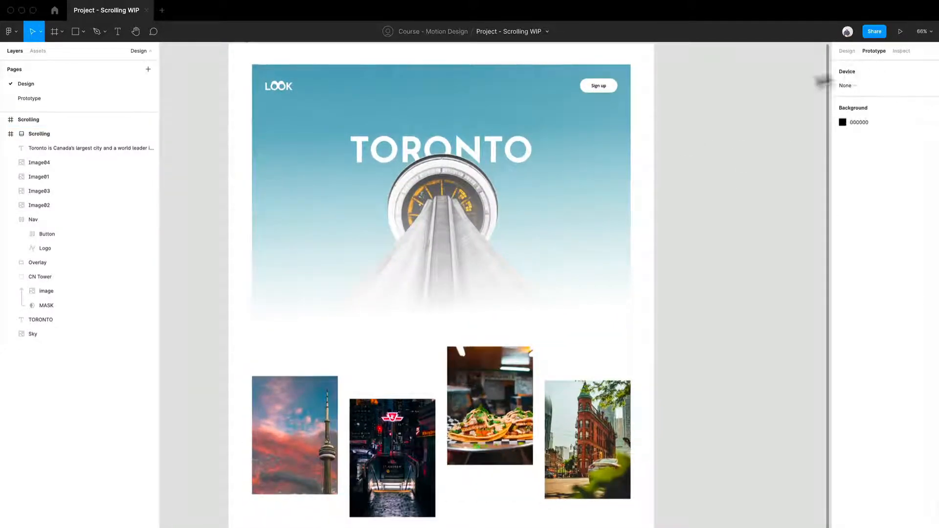
scroll(567, 108, up, 2)
scroll(568, 108, left, 3)
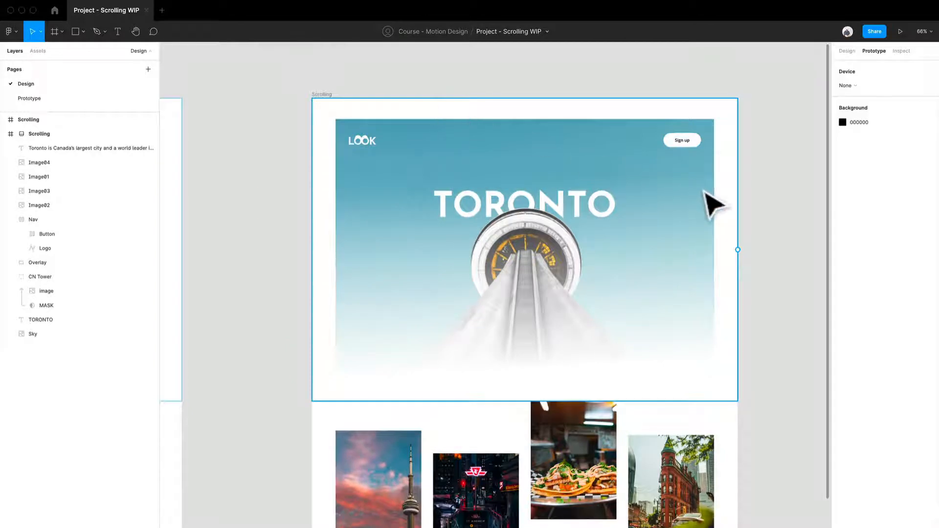
scroll(698, 161, up, 2)
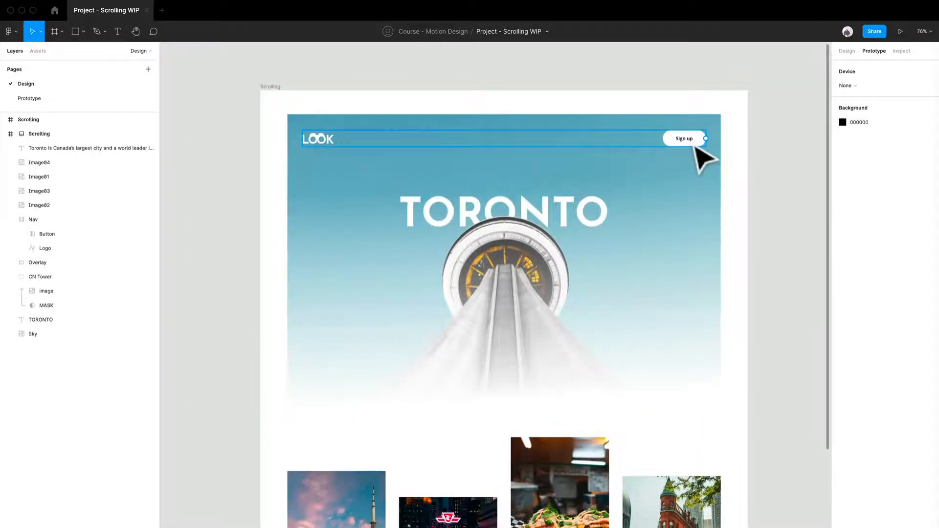
double_click(687, 139)
text(Learn mo)
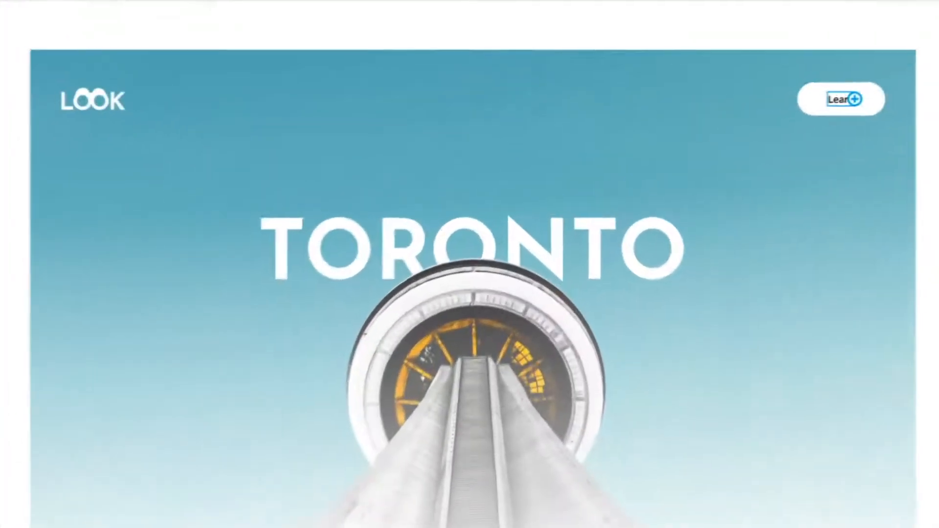
text(re)
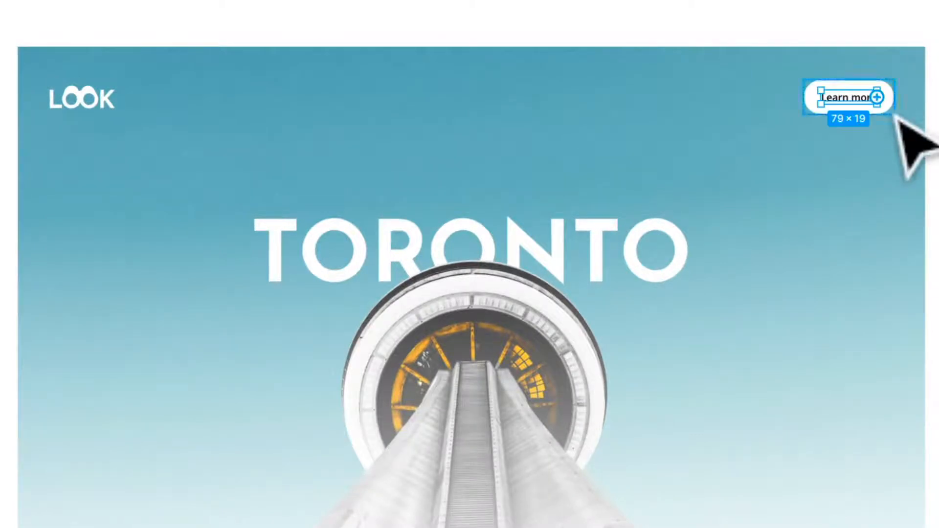
key(Escape)
Add a prototype interaction to the Learn more button in the nav and open its details.
scroll(812, 296, down, 5)
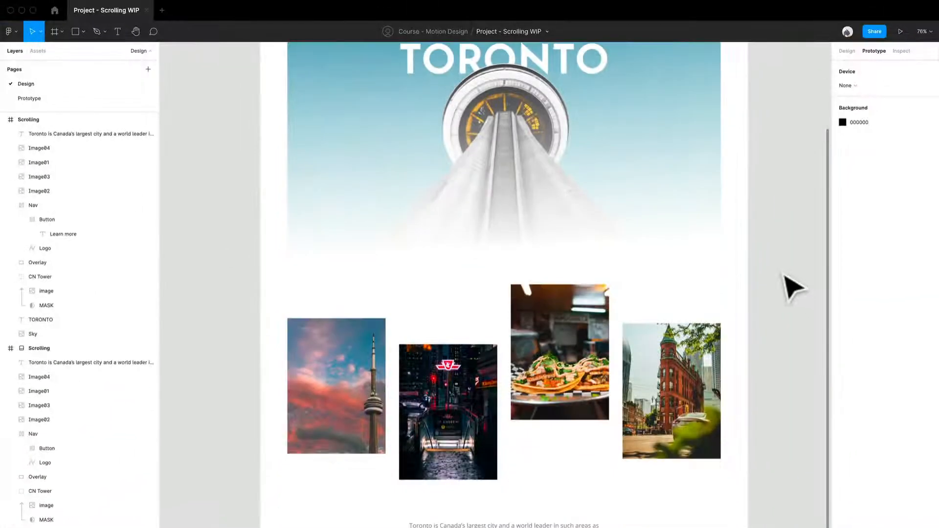
scroll(792, 283, up, 3)
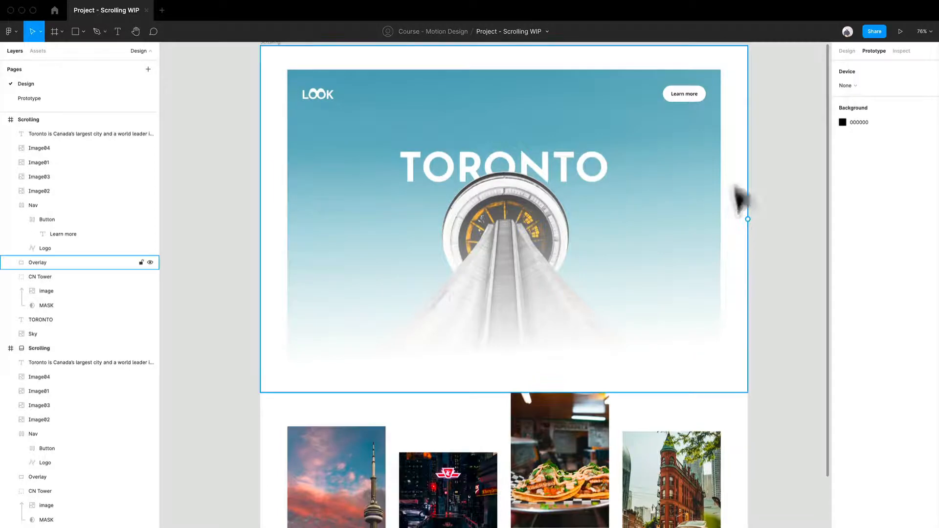
scroll(638, 465, down, 3)
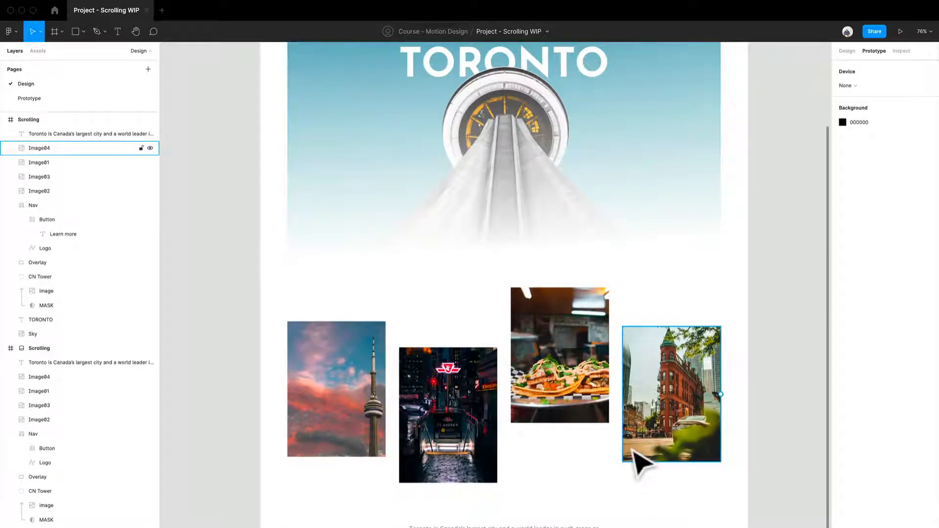
scroll(640, 371, up, 5)
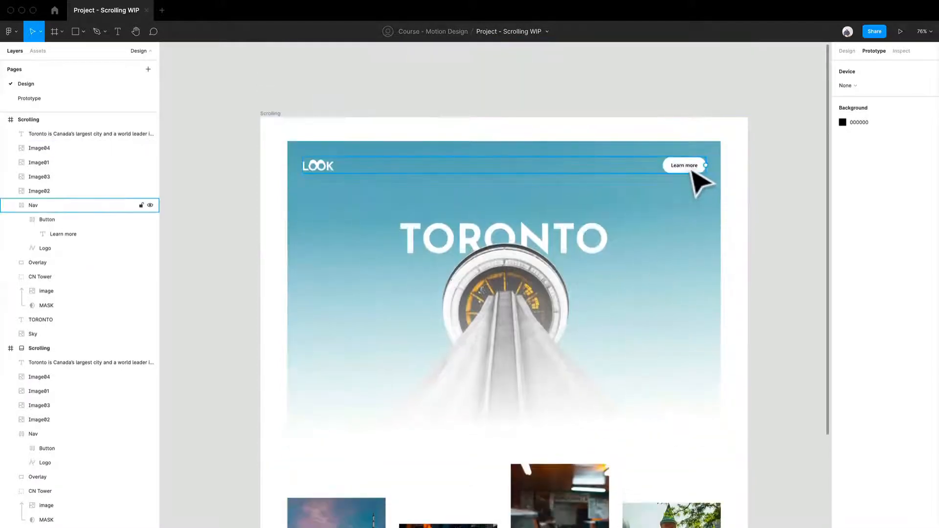
click(692, 172)
scroll(692, 204, down, 3)
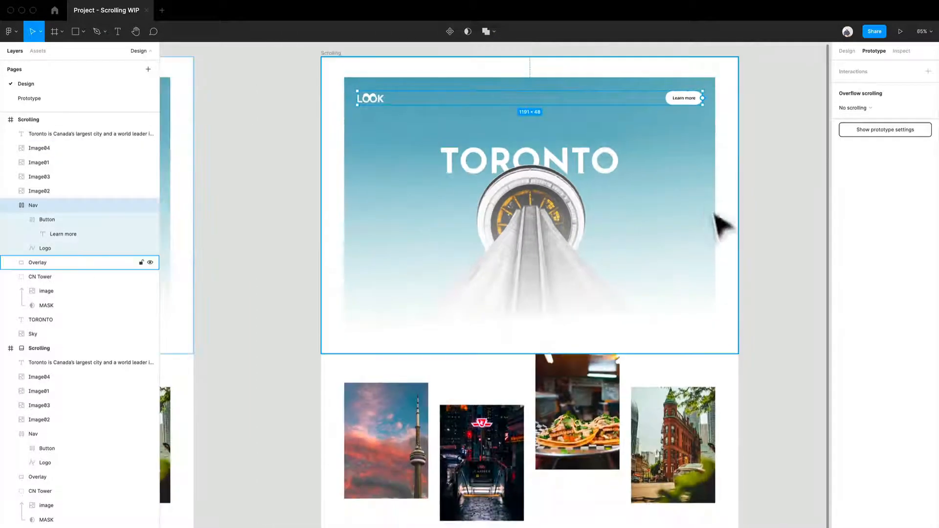
click(693, 103)
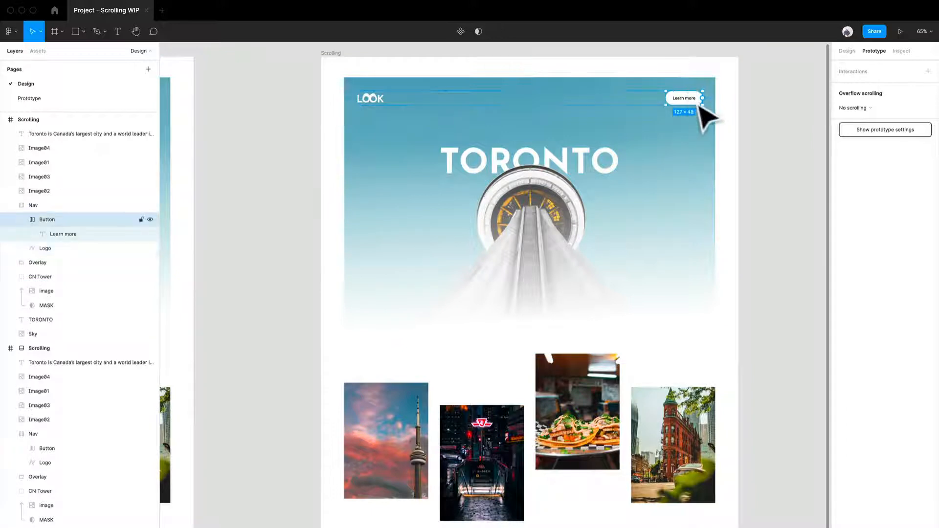
click(928, 72)
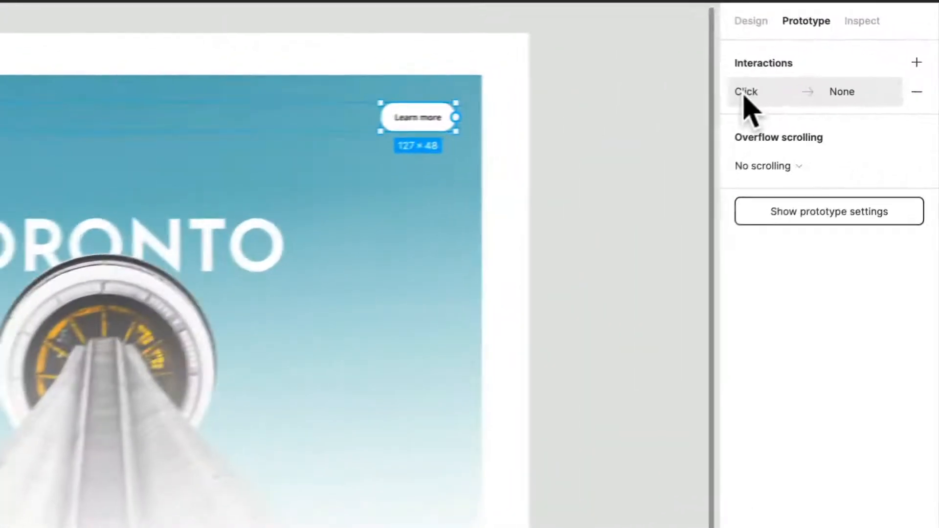
click(845, 86)
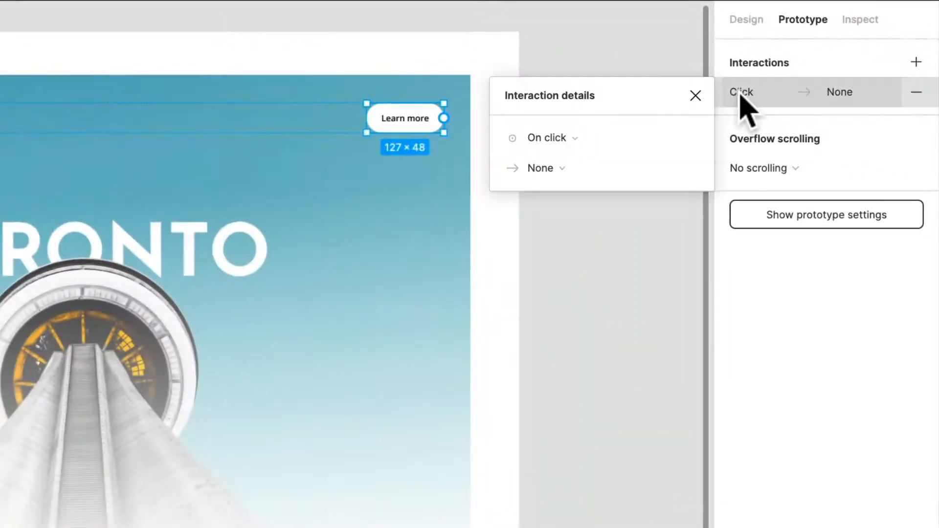
Set the interaction to On click with the action Scroll to, targeting the "Toronto is Canada's largest cit..." text layer.
click(567, 143)
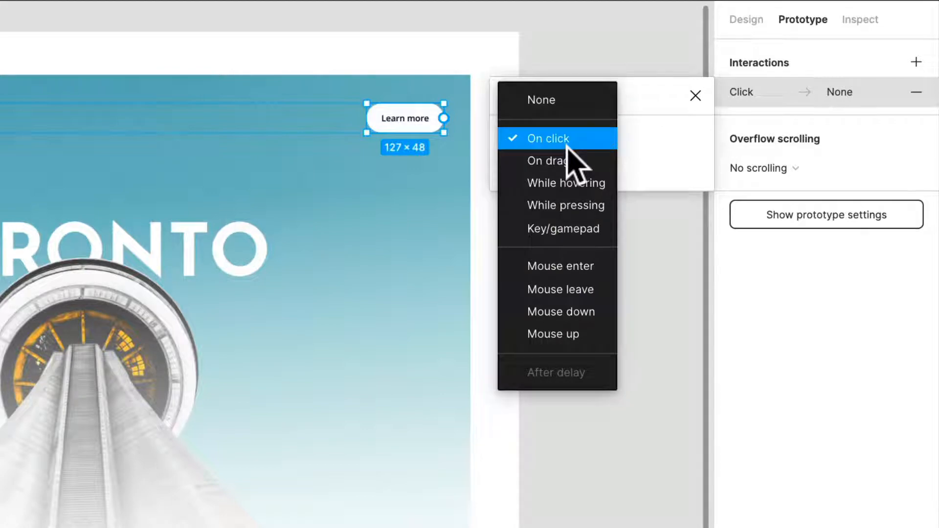
click(567, 160)
click(569, 168)
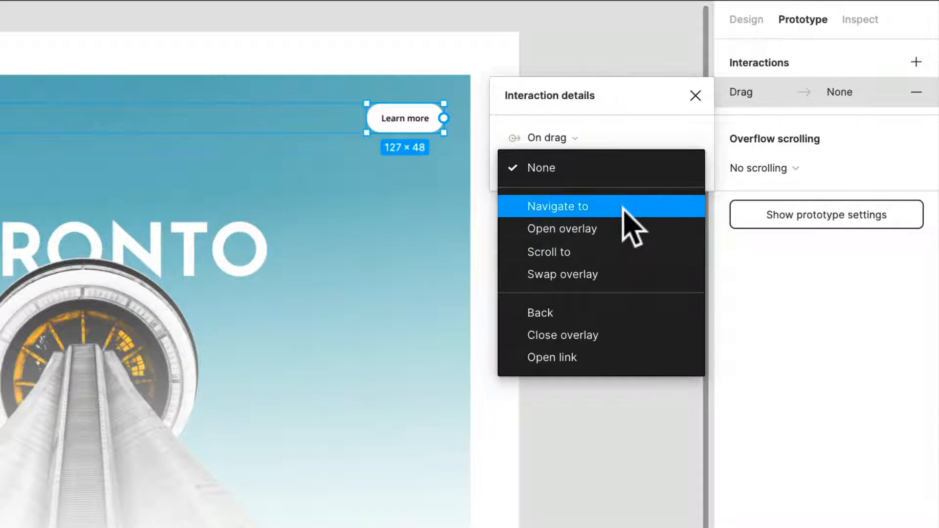
click(623, 251)
click(654, 170)
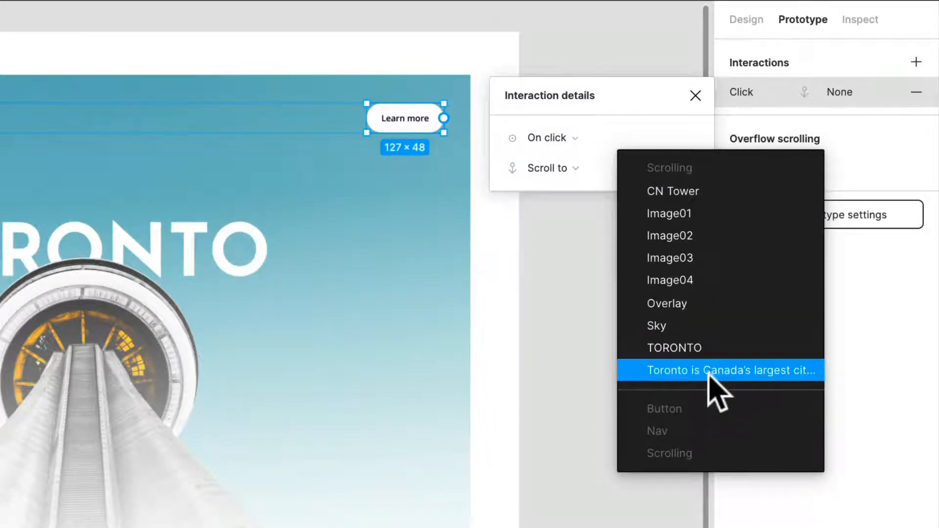
click(711, 372)
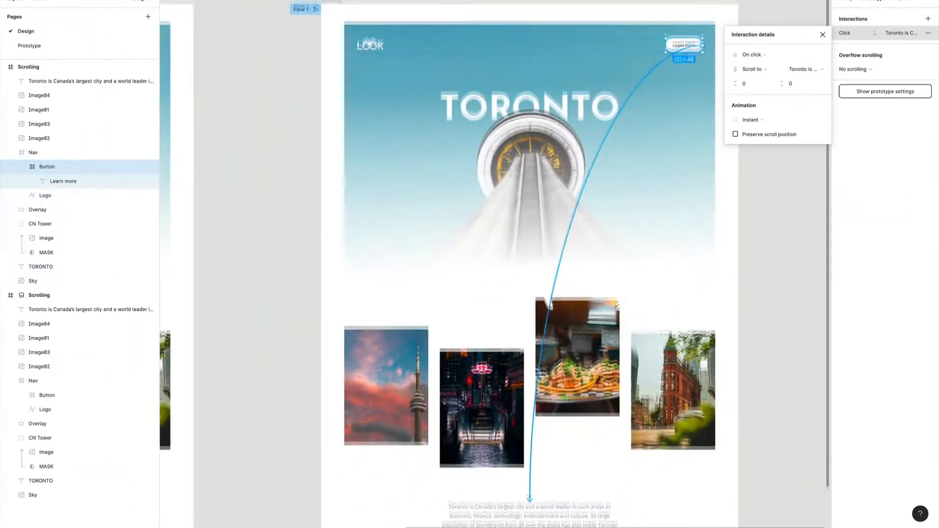
Preview the prototype, test the Learn more button's scroll twice from the page's start, and return to the design file.
scroll(624, 384, down, 3)
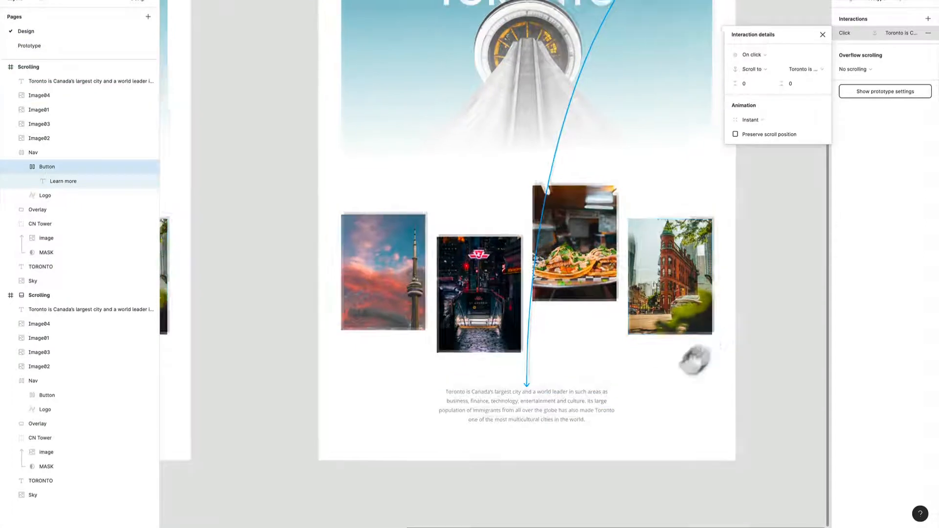
scroll(692, 360, up, 3)
scroll(691, 360, right, 3)
scroll(691, 210, up, 2)
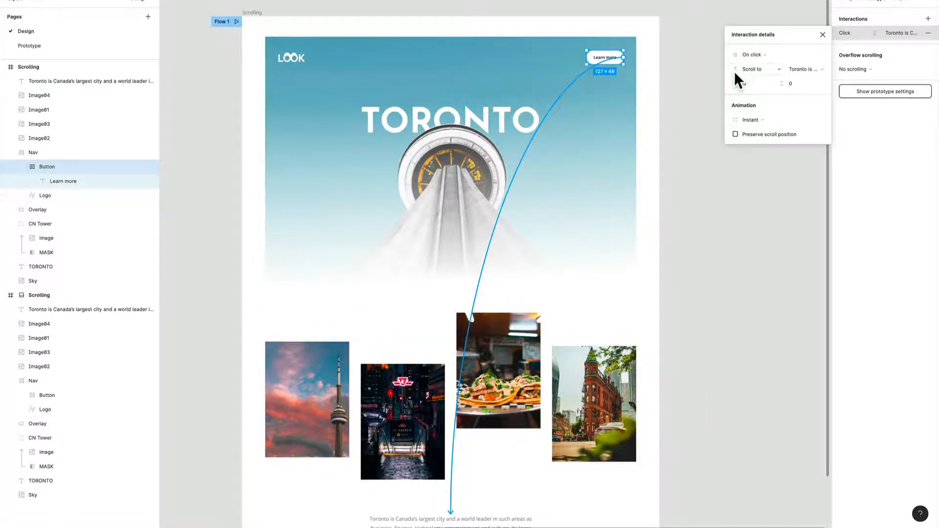
click(757, 71)
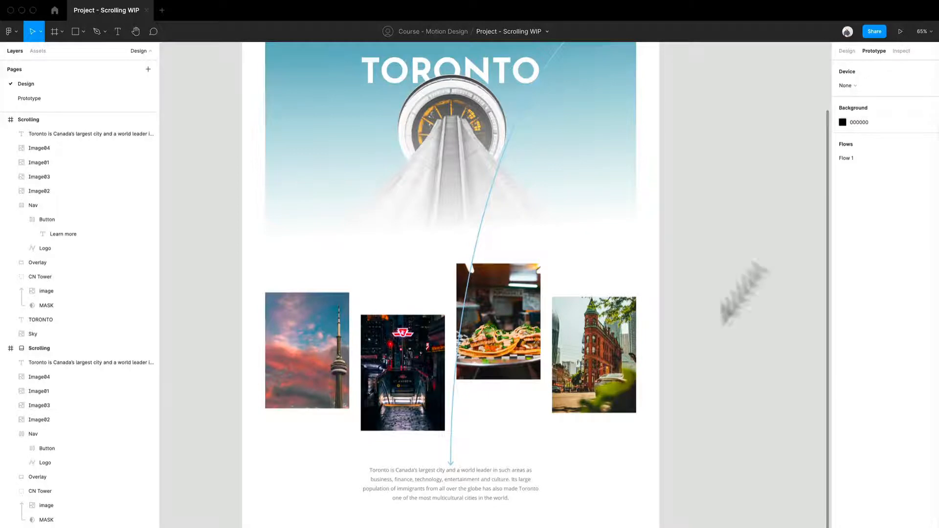
click(899, 32)
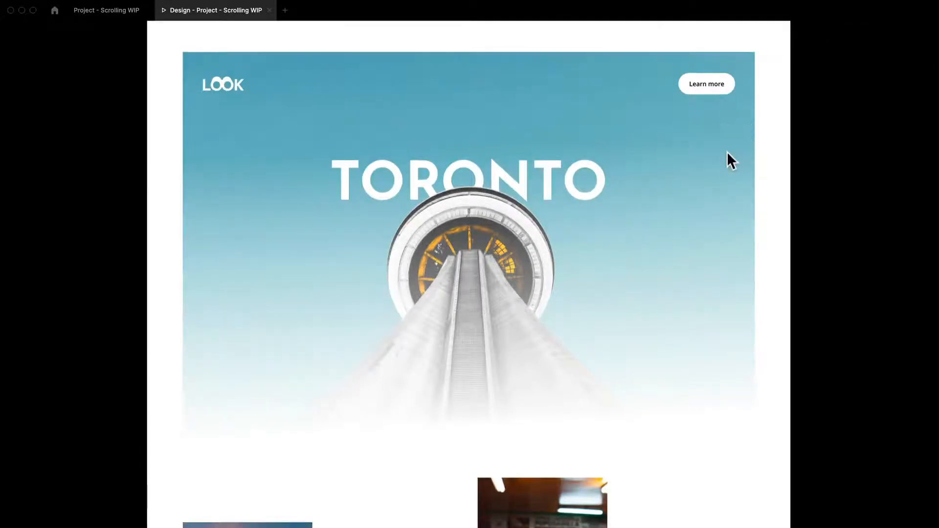
click(714, 85)
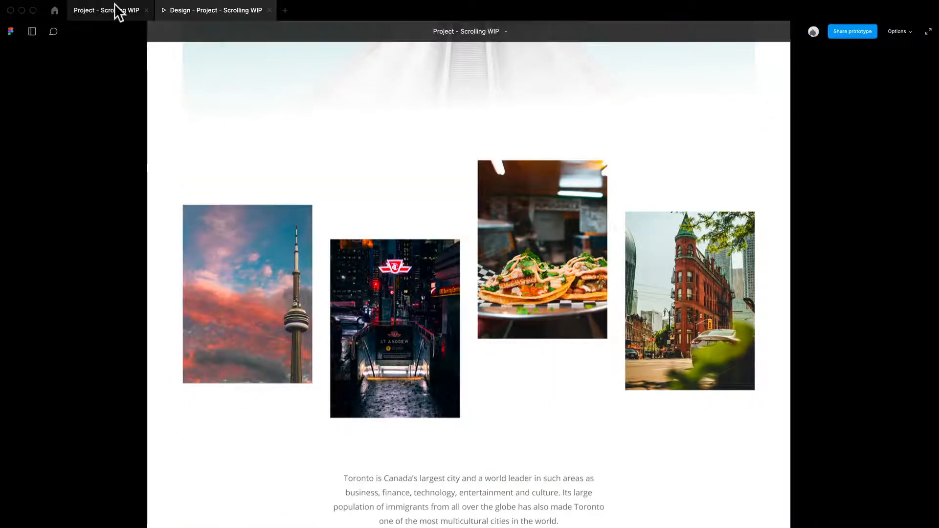
scroll(486, 257, up, 6)
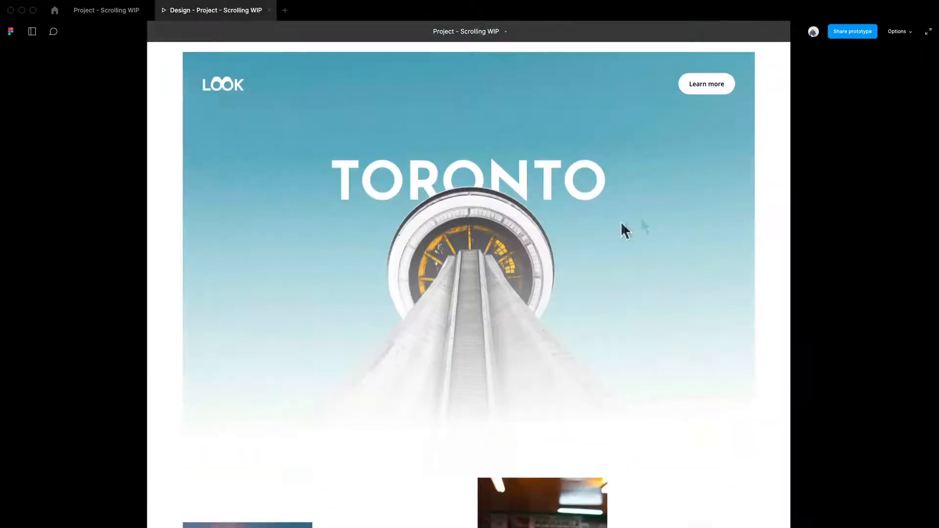
click(711, 95)
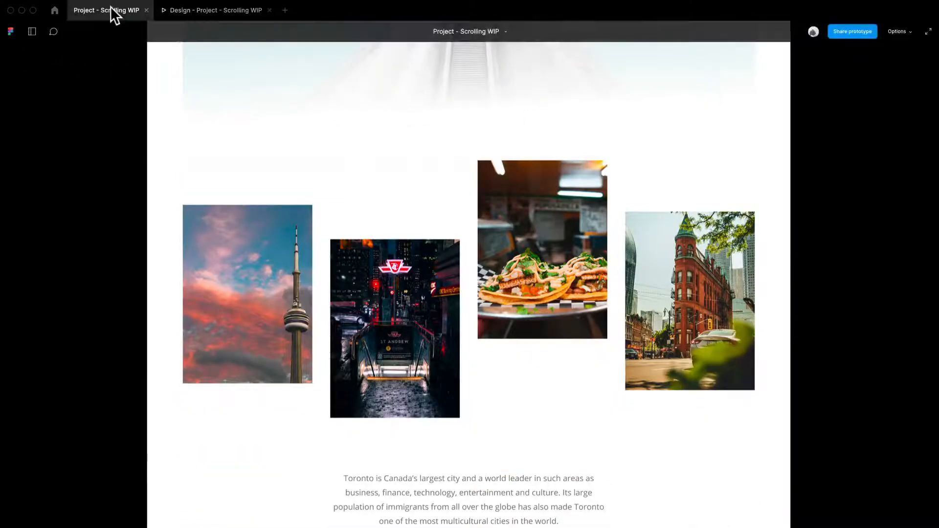
click(110, 11)
Change the Learn more button's scroll interaction animation to Animate.
scroll(753, 112, up, 5)
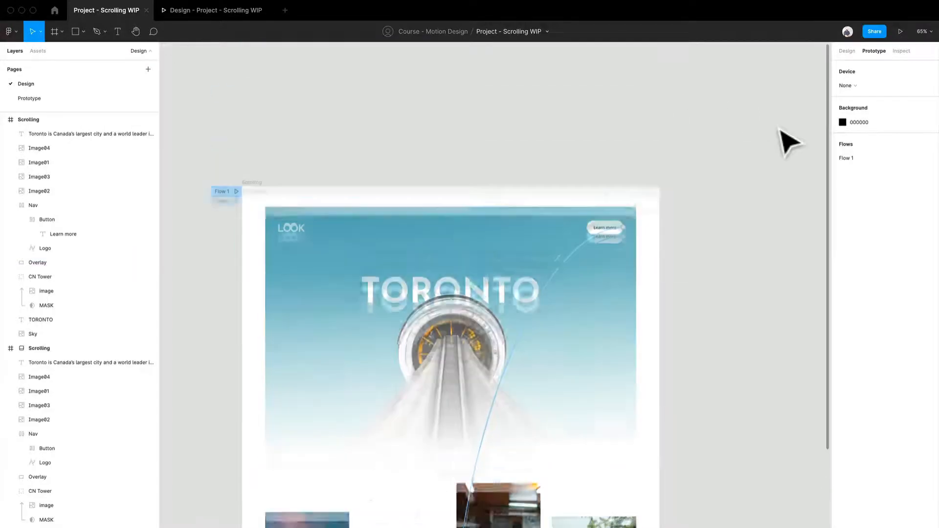
click(582, 253)
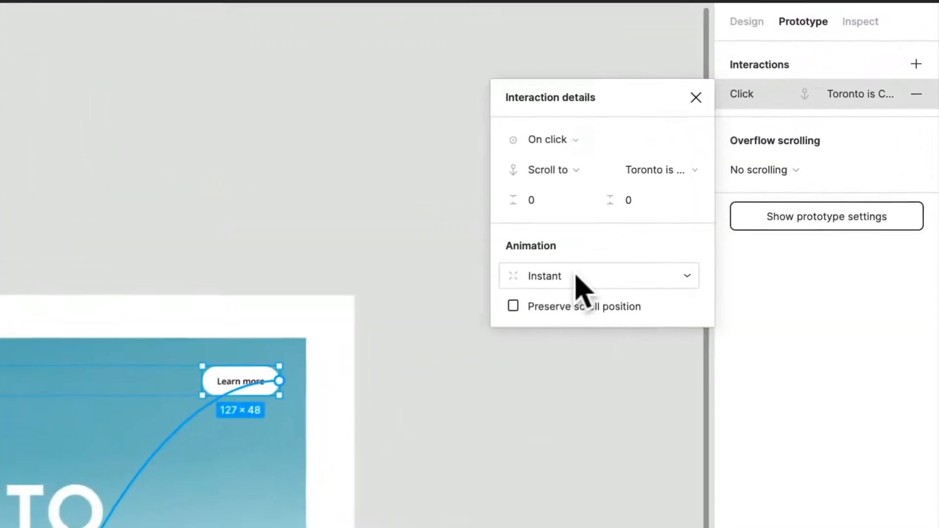
click(765, 172)
click(577, 293)
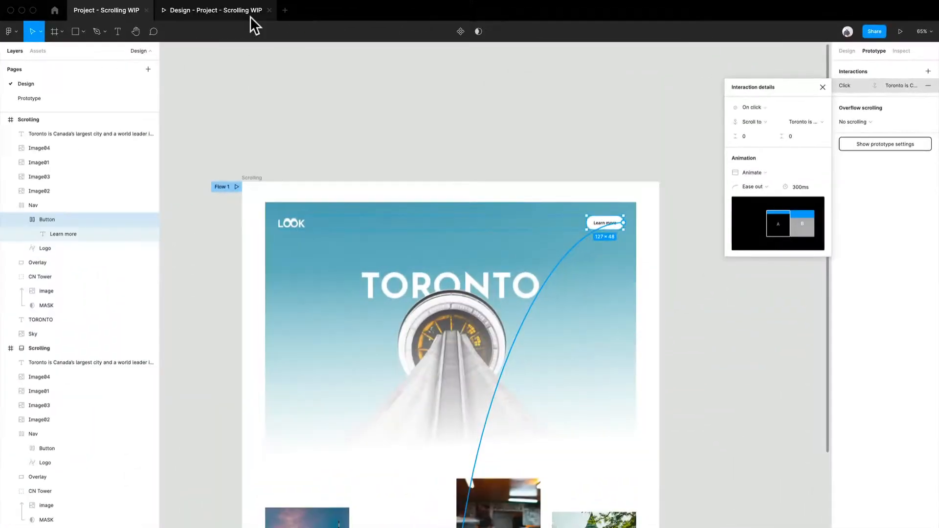
Test the Learn more button's animated scroll in the prototype preview and return to the design file.
click(251, 17)
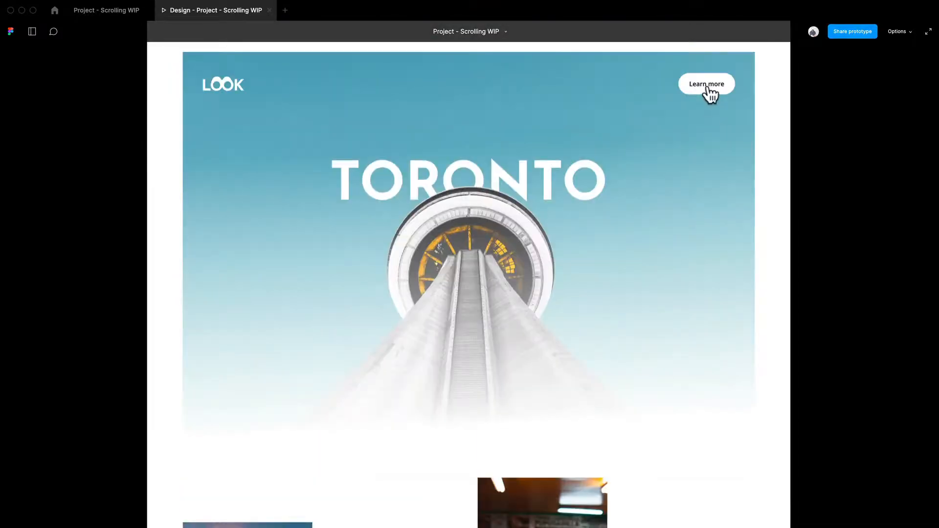
click(707, 87)
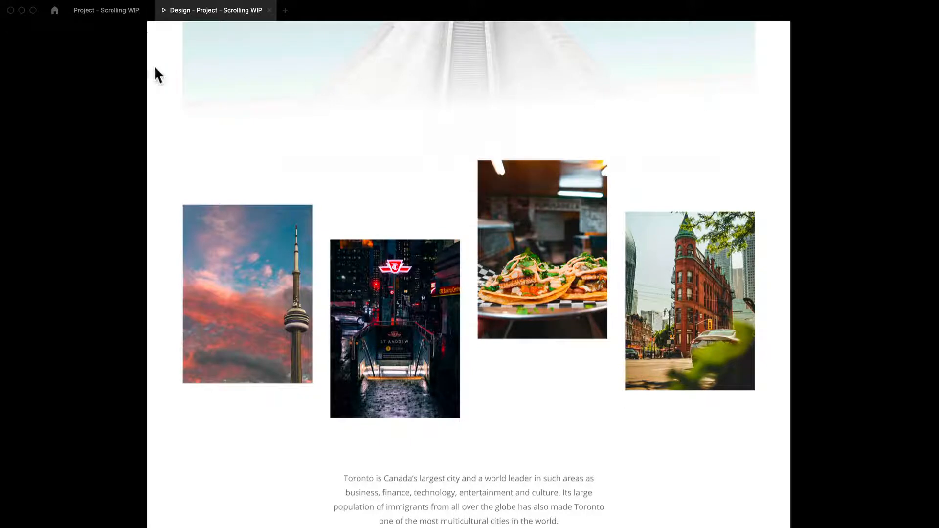
click(92, 14)
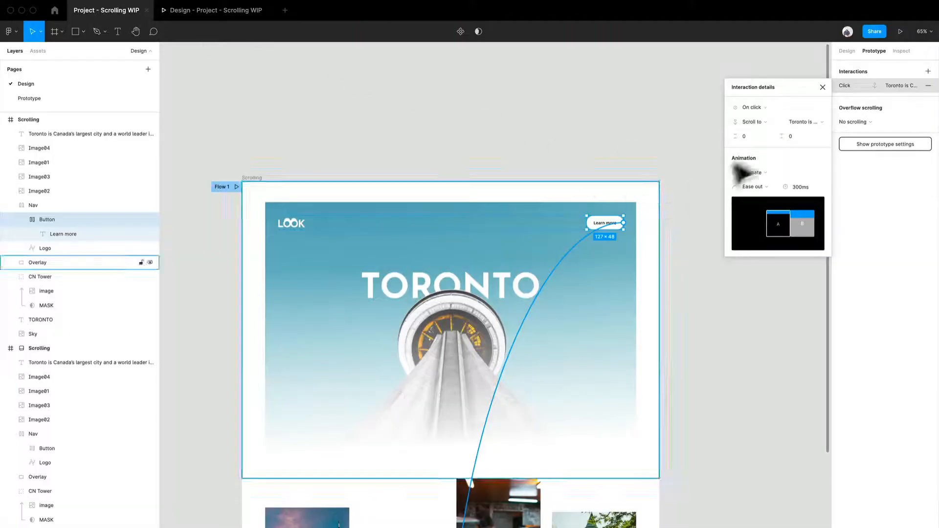
Extend the bottom edge of the Learn more page's frame downward and move its four images and Toronto paragraph lower.
scroll(580, 267, down, 3)
scroll(579, 266, down, 7)
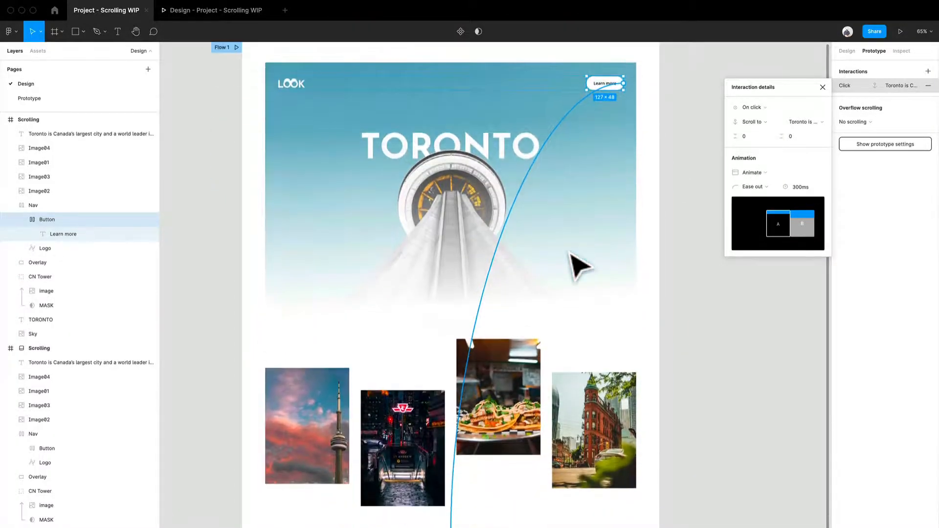
click(692, 403)
click(602, 450)
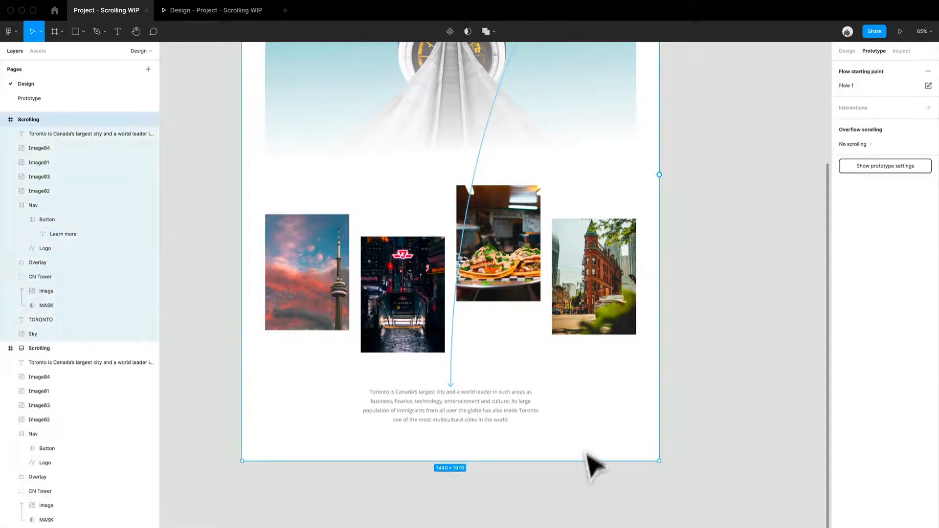
mouse_move(579, 462)
mouse_down()
mouse_move(574, 527)
mouse_move(587, 527)
mouse_move(597, 464)
mouse_up()
click(726, 416)
drag(711, 399, 321, 192)
drag(321, 192, 329, 238)
Select the four city images together and stretch them upward to a height of 485.
click(329, 237)
shift+click(405, 273)
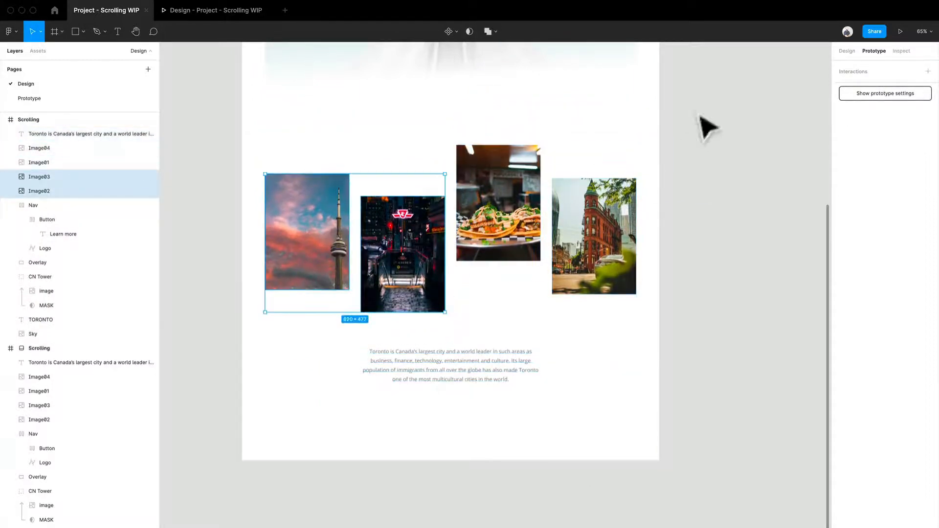
click(846, 51)
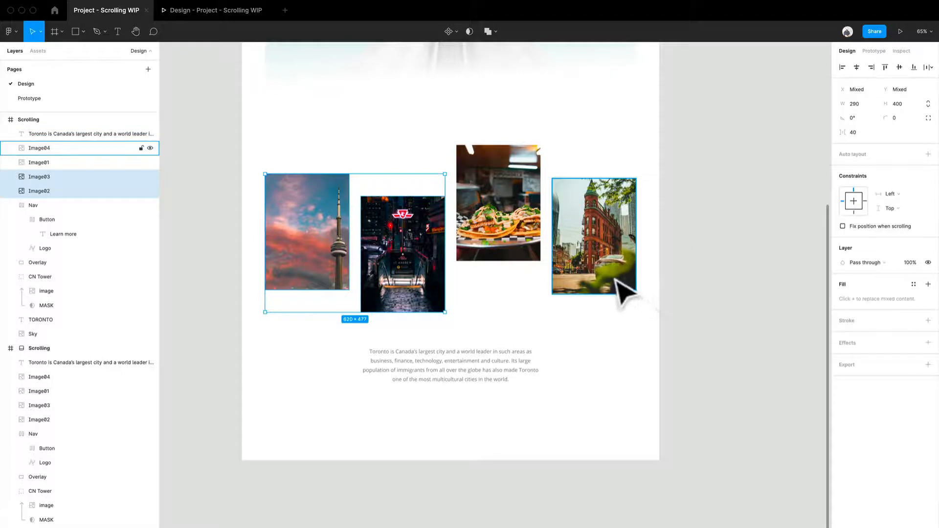
drag(697, 286, 348, 240)
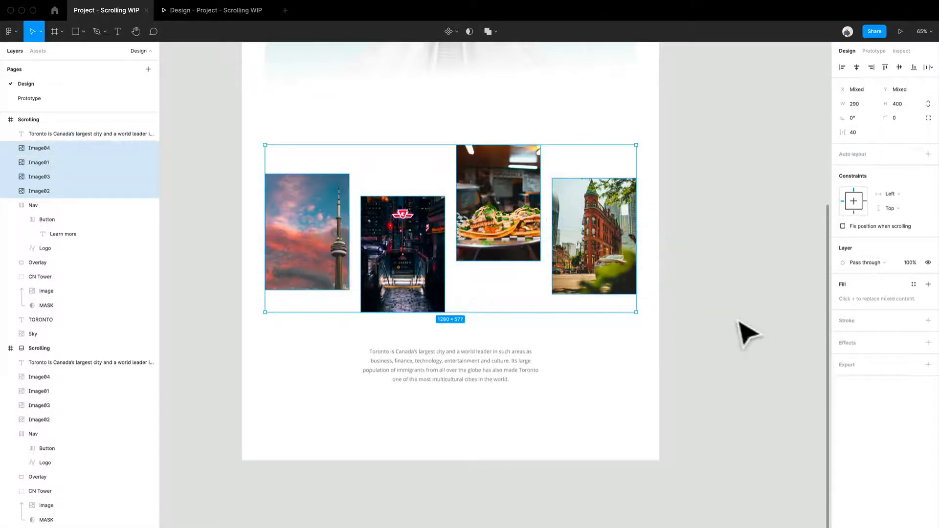
drag(662, 323, 310, 230)
scroll(497, 227, up, 5)
drag(543, 311, 548, 286)
scroll(551, 294, down, 2)
click(681, 499)
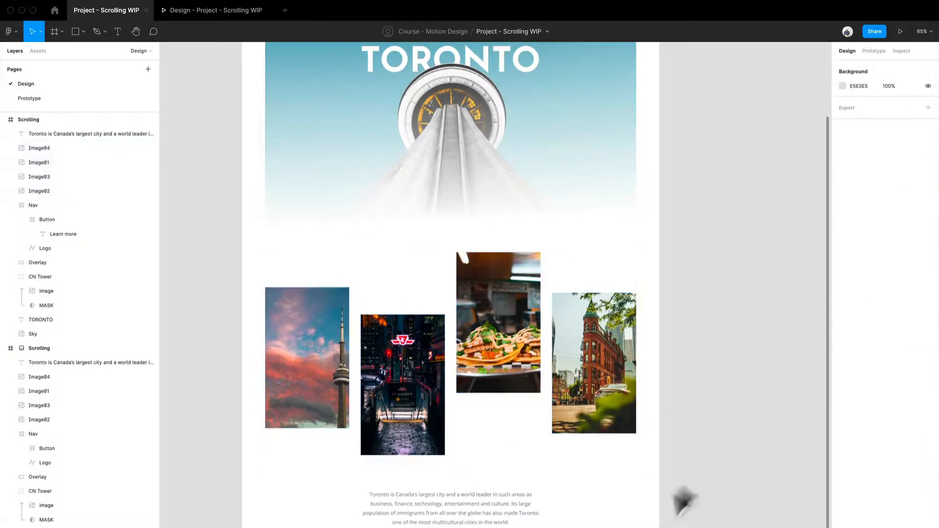
Stagger the gallery by moving the subway entrance image down to about Y 1282 and the brick building image up to about Y 1134.
scroll(538, 440, down, 1)
click(437, 409)
drag(443, 413, 446, 426)
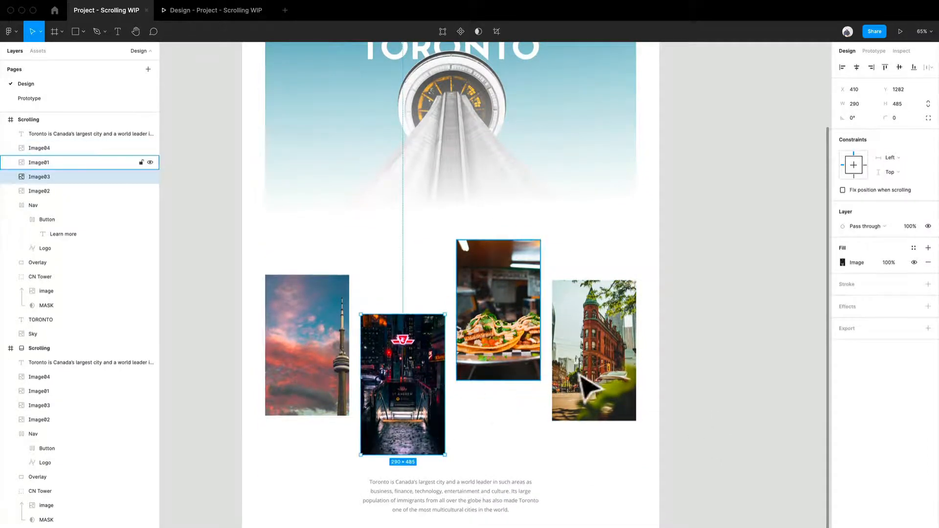
click(607, 379)
drag(596, 368, 597, 359)
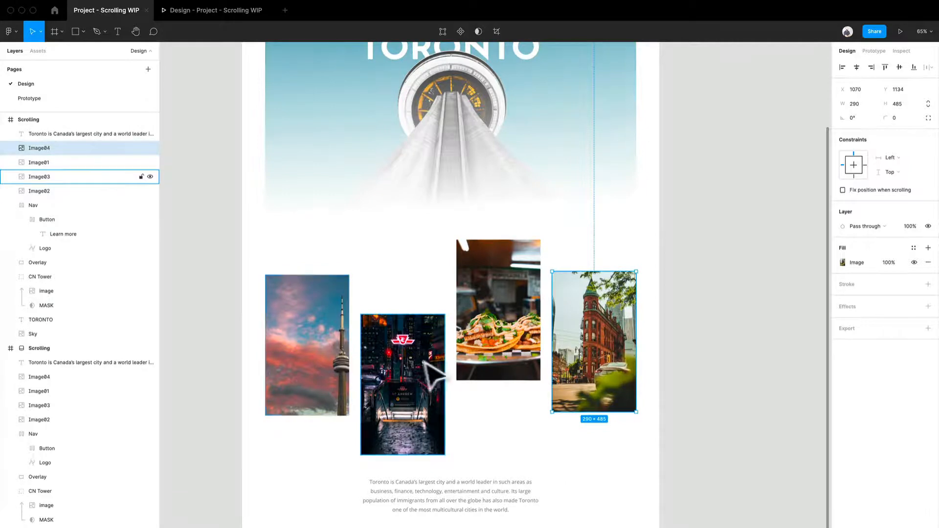
Move the Toronto paragraph farther below the images, to about Y 1807.
scroll(465, 440, down, 1)
click(505, 518)
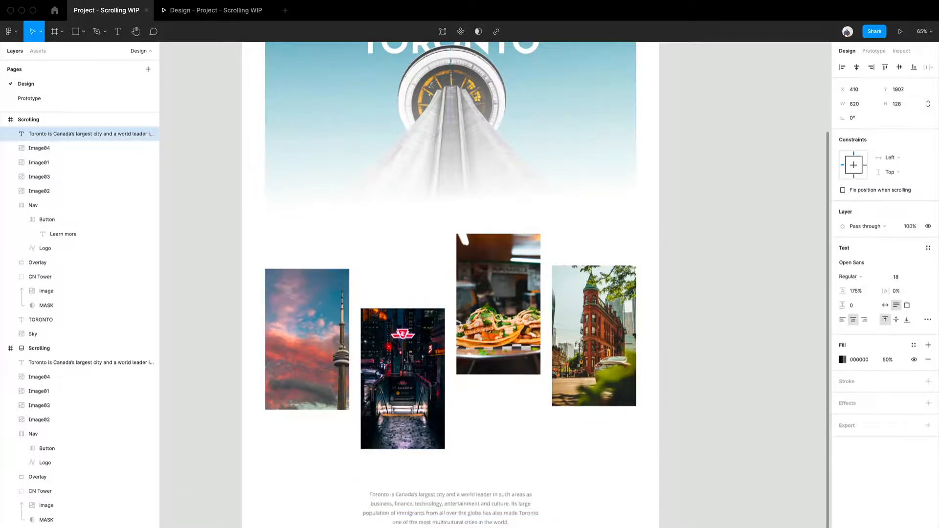
scroll(508, 520, down, 3)
click(655, 437)
Move the four images and the Toronto paragraph together slightly farther down the frame.
scroll(656, 371, up, 5)
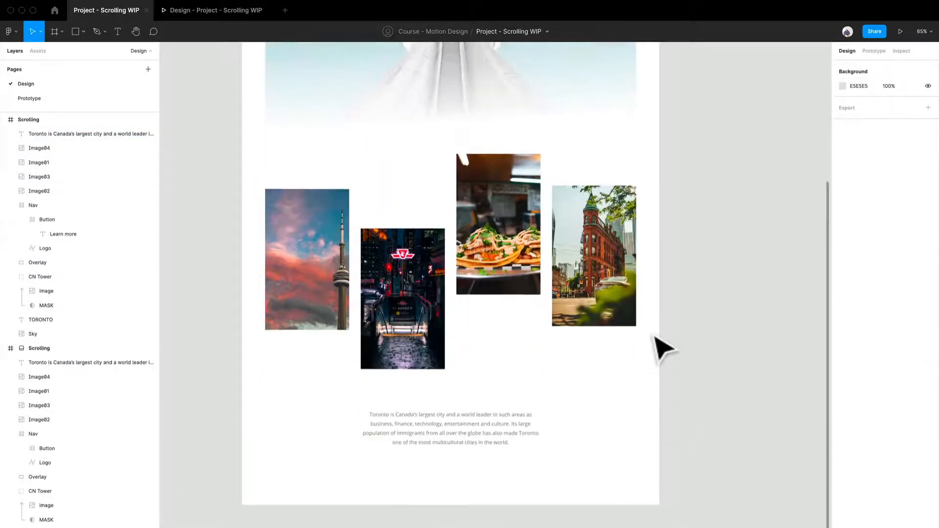
drag(636, 462, 264, 162)
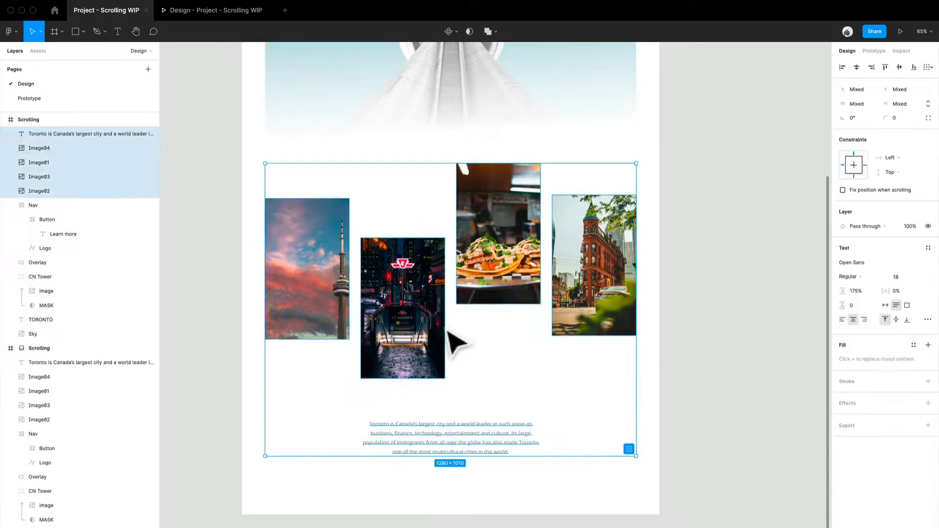
drag(445, 327, 446, 344)
click(730, 327)
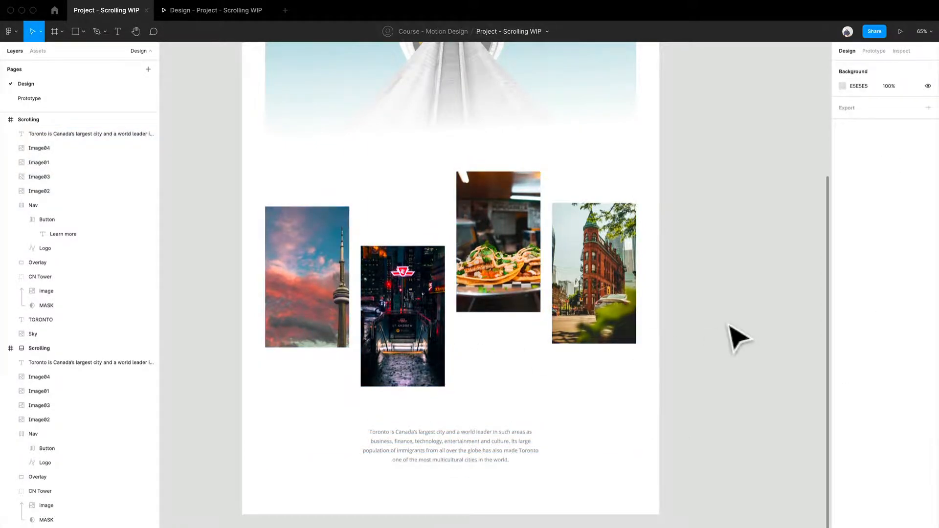
Review the adjusted page layout, test the Learn more button's scroll in the prototype preview, and return to the design file.
scroll(721, 334, up, 2)
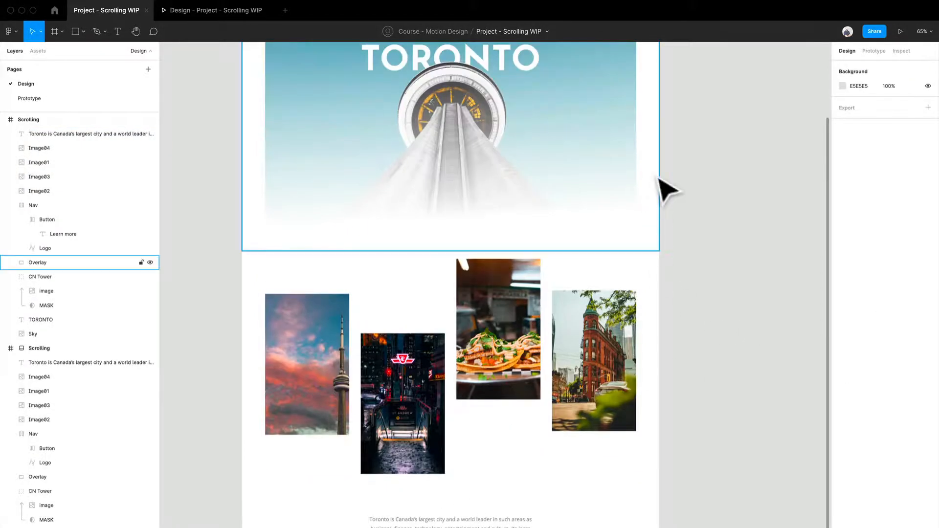
scroll(751, 308, up, 4)
ctrl+scroll(736, 288, down, 2)
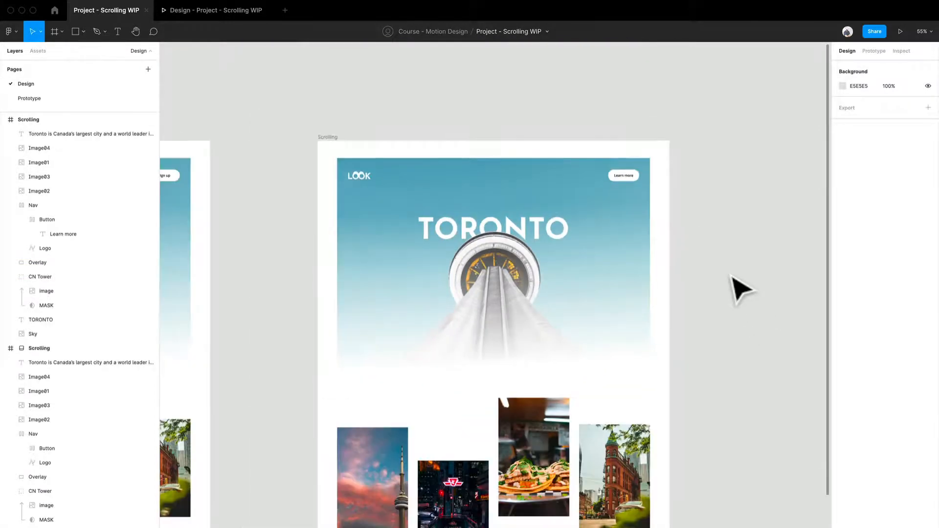
scroll(736, 289, down, 5)
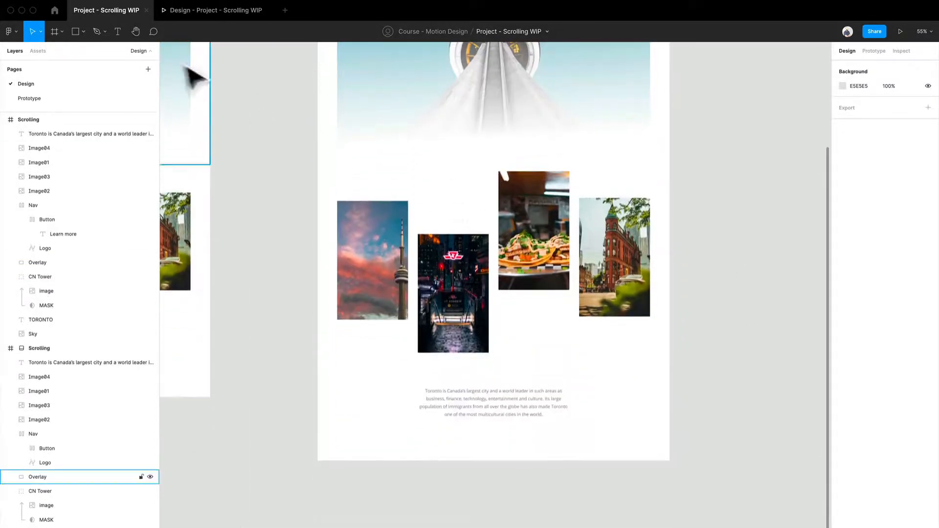
click(215, 11)
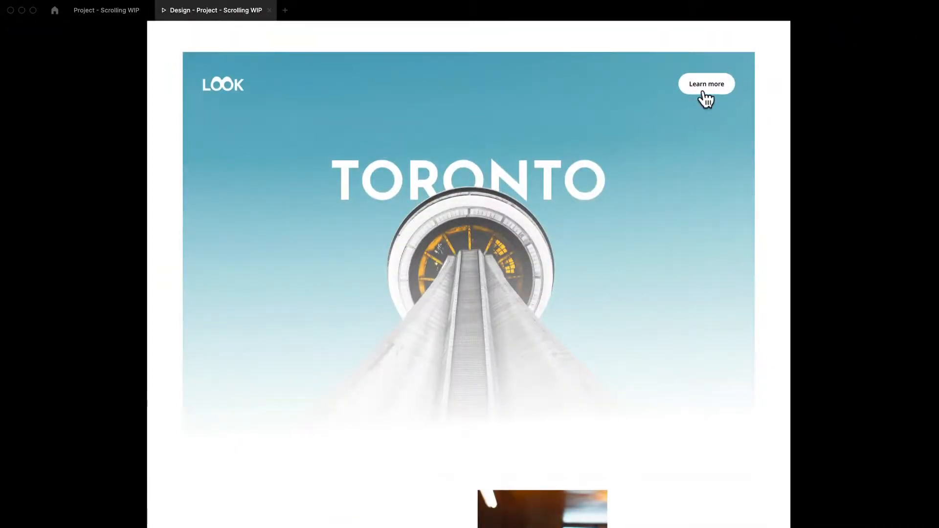
click(703, 92)
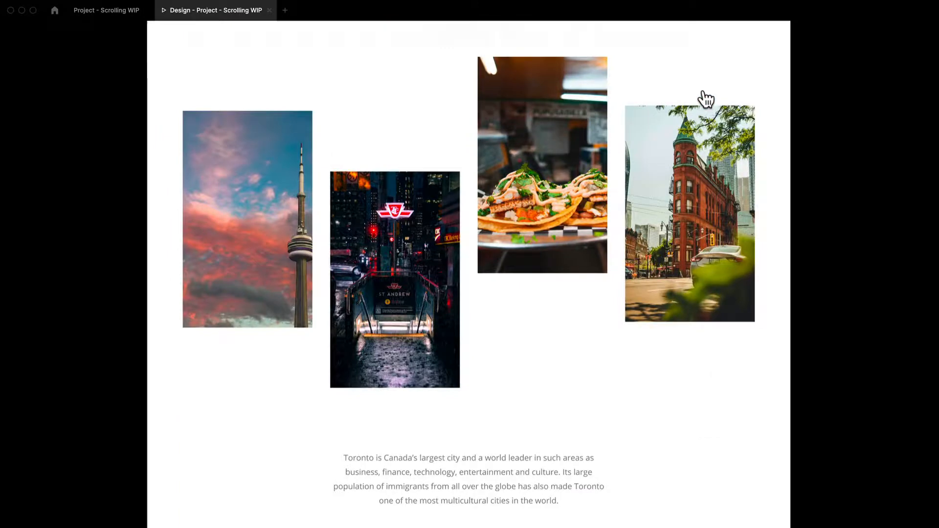
click(71, 8)
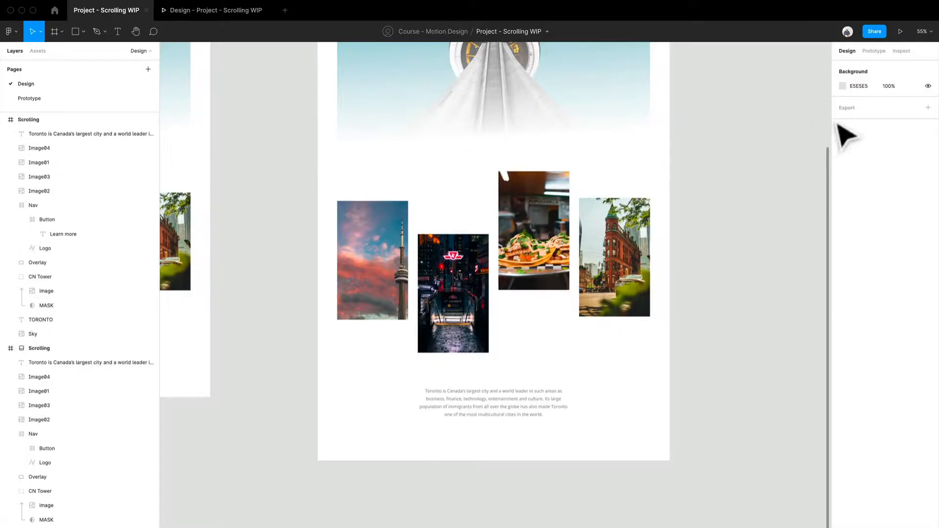
Set the duration of the Learn more button's scroll animation to 1000 ms.
scroll(817, 122, up, 7)
click(874, 52)
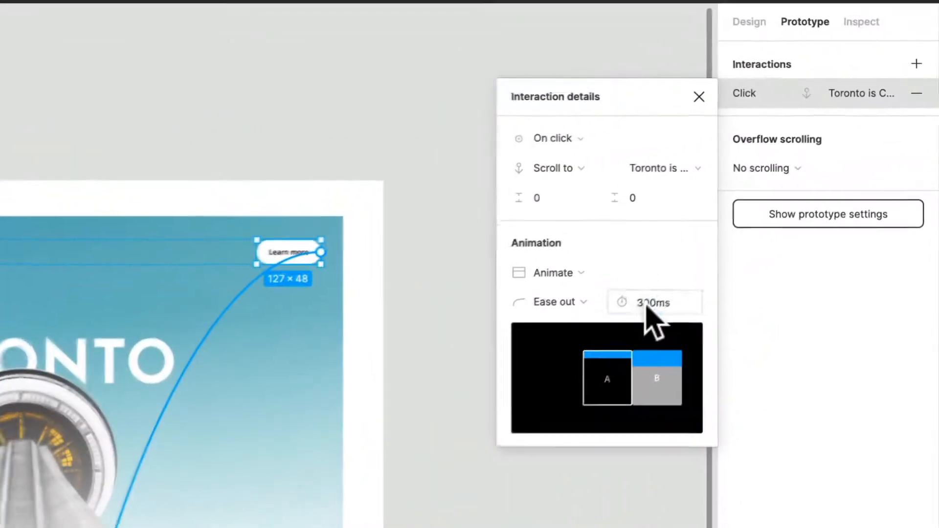
click(641, 310)
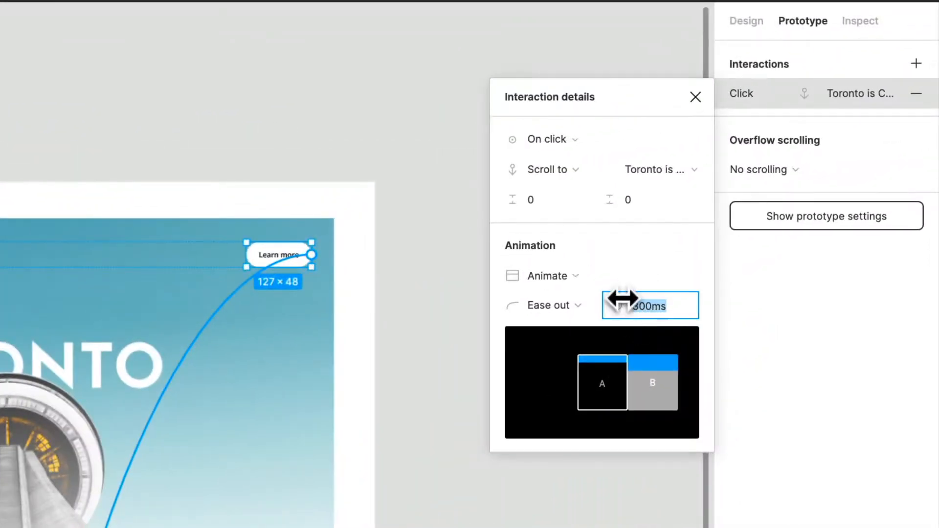
text(1)
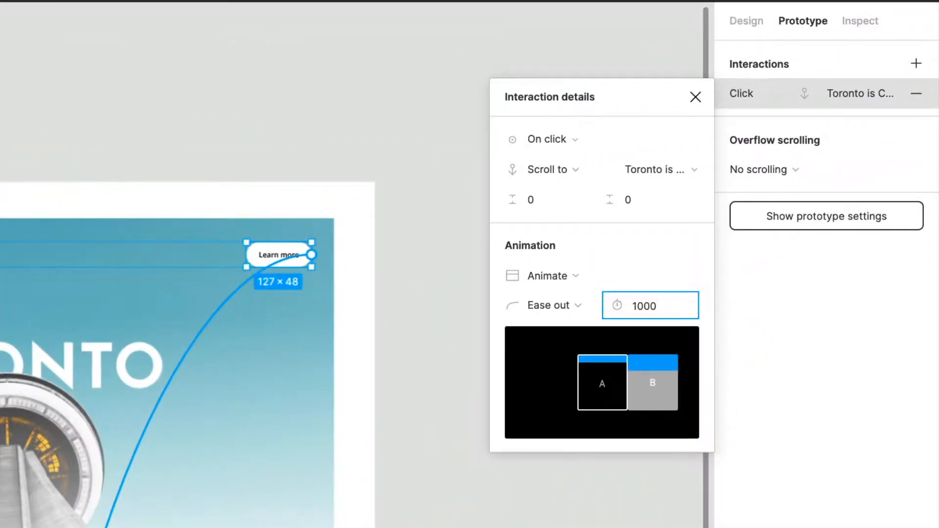
text(000)
key(Return)
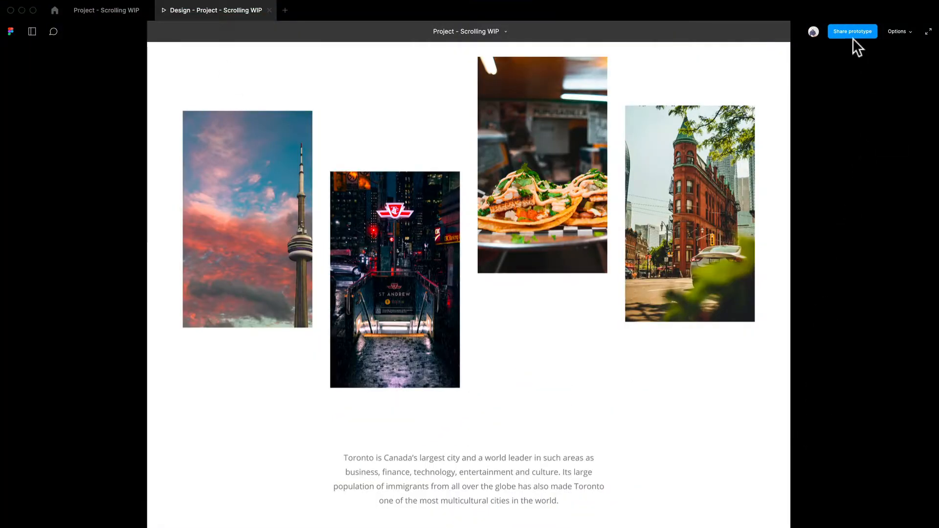
Test the slower Learn more scroll from the page's start in the prototype preview and return to the design file.
scroll(577, 255, up, 10)
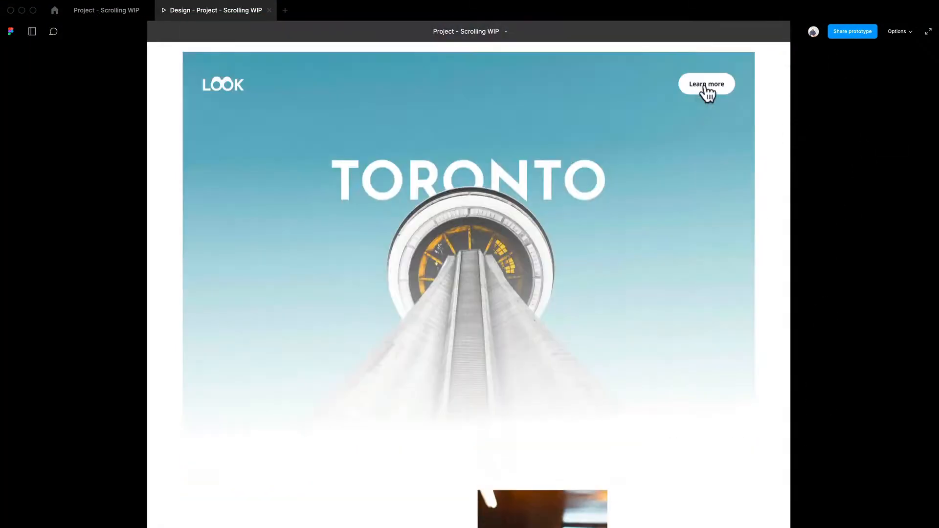
click(707, 91)
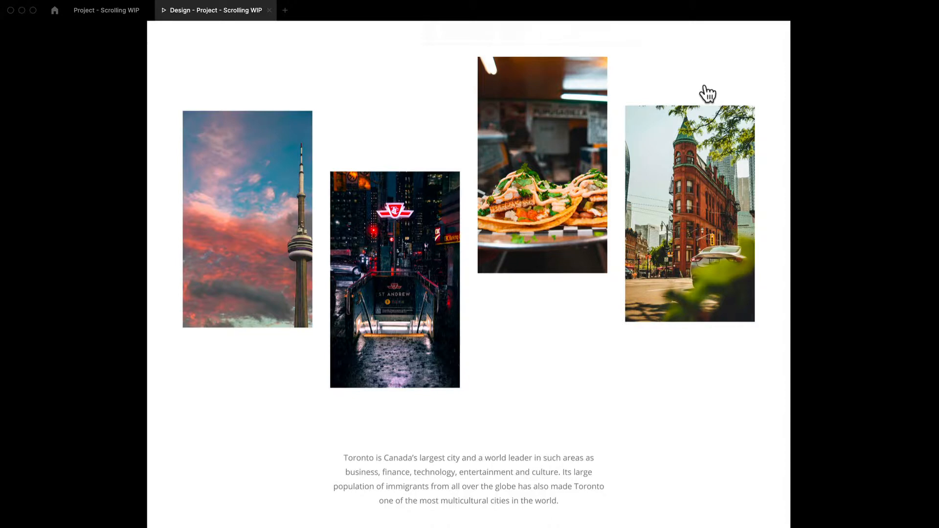
click(105, 13)
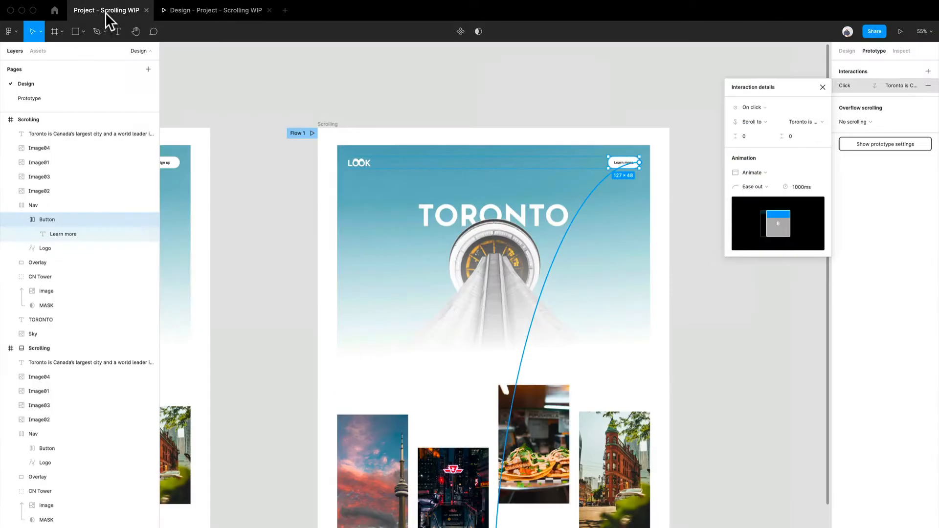